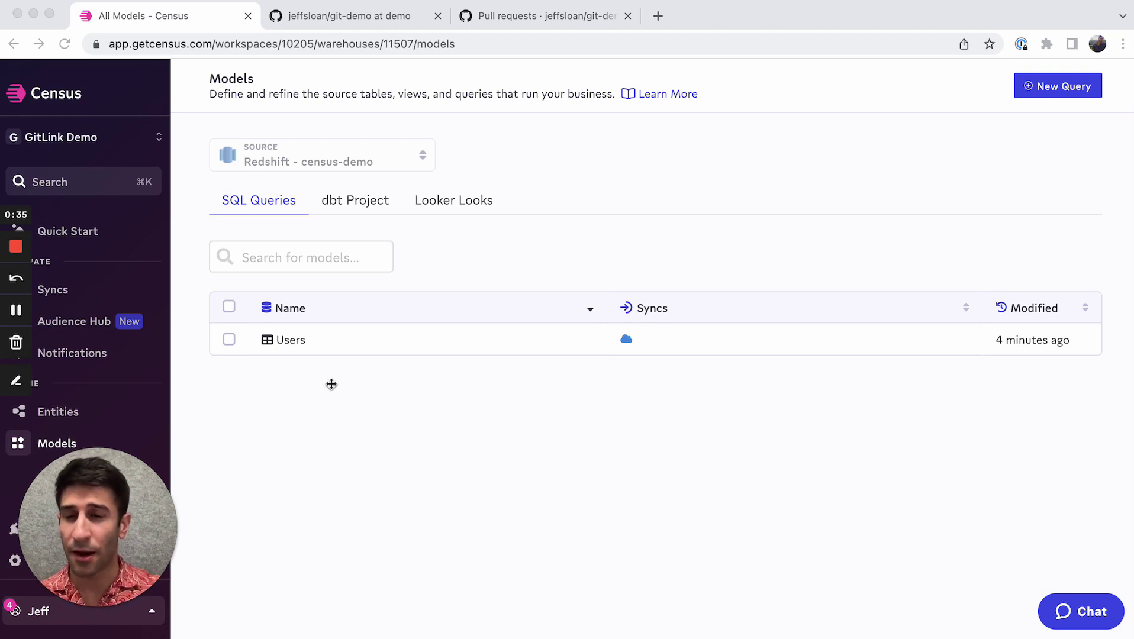
Add the description "This is the users we care about" to the Users model and save the model
left_click(284, 408)
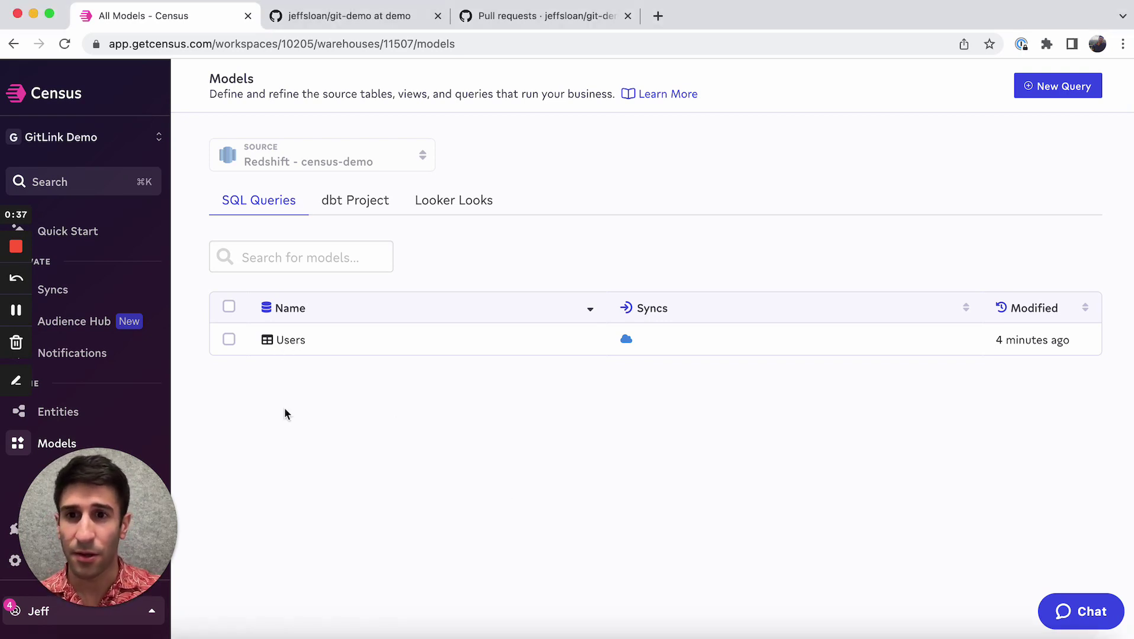
left_click(299, 341)
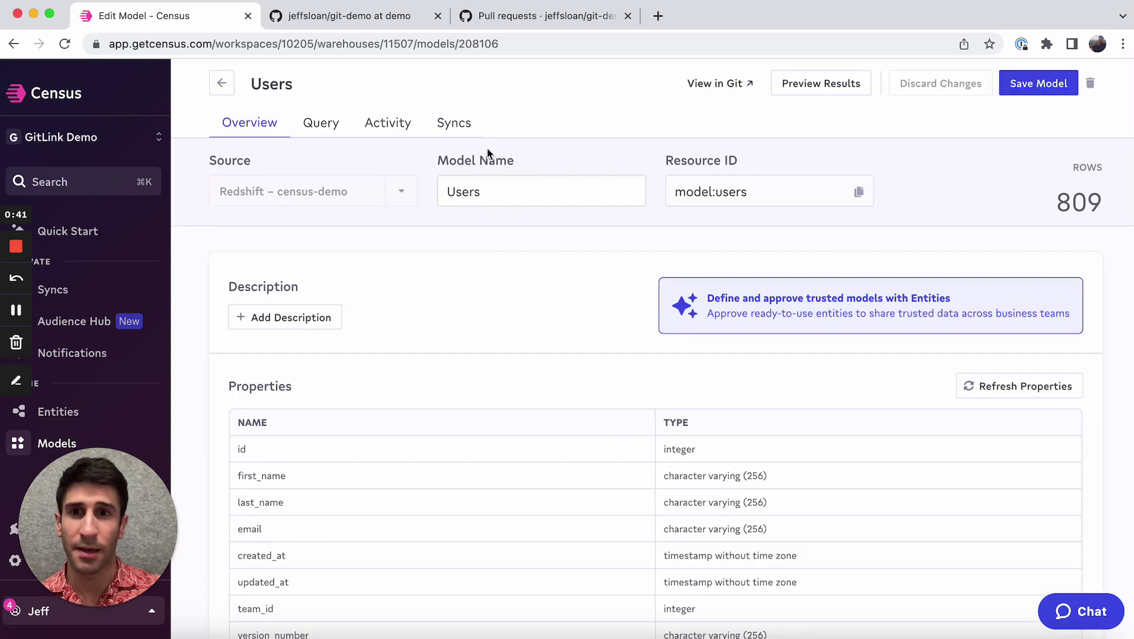
left_click(308, 318)
left_click(315, 328)
type("T")
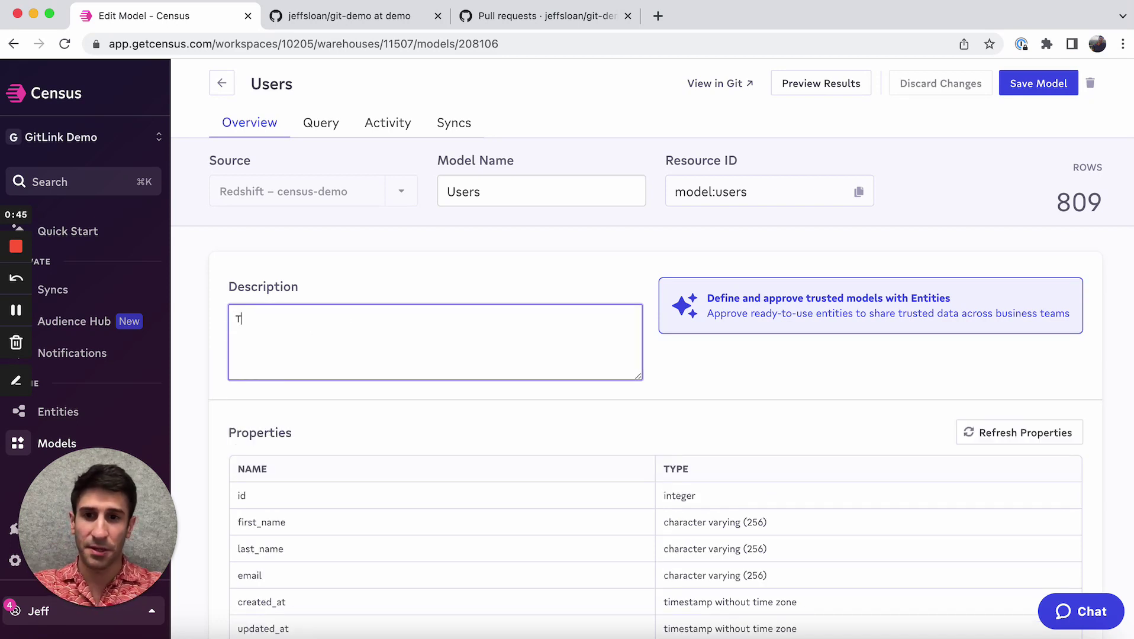
type("his is the users")
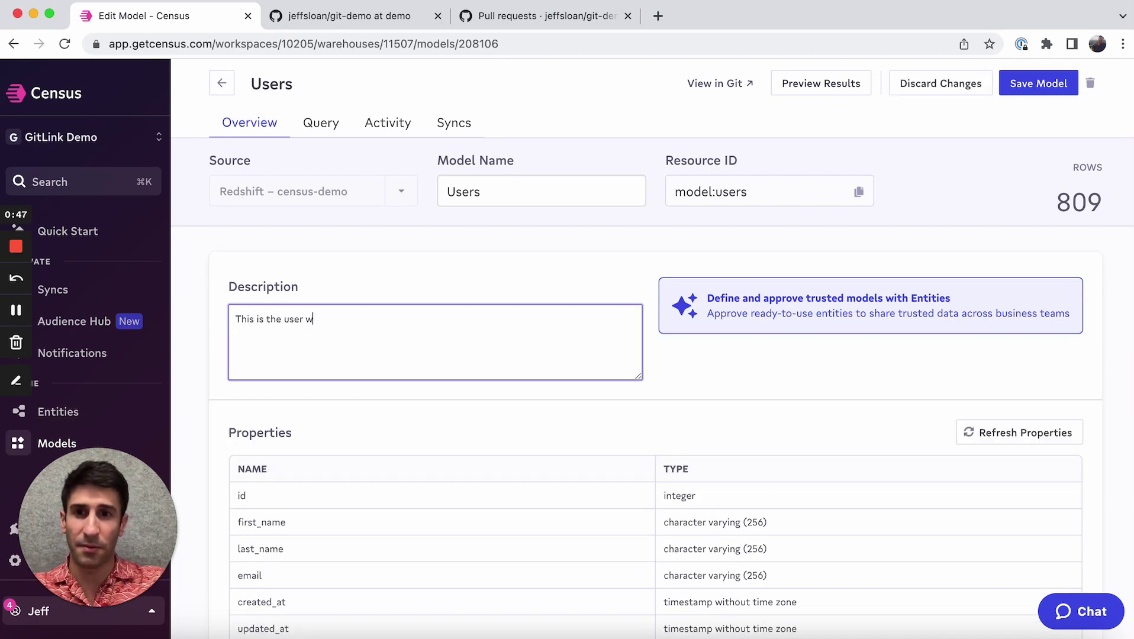
type(" we care about")
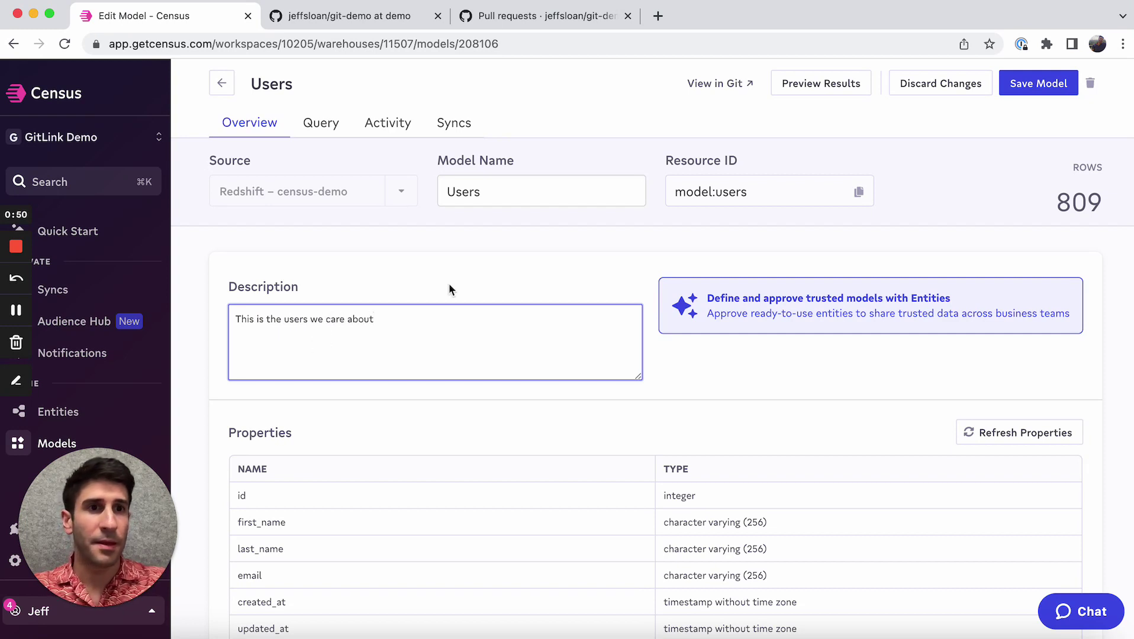
left_click(1035, 84)
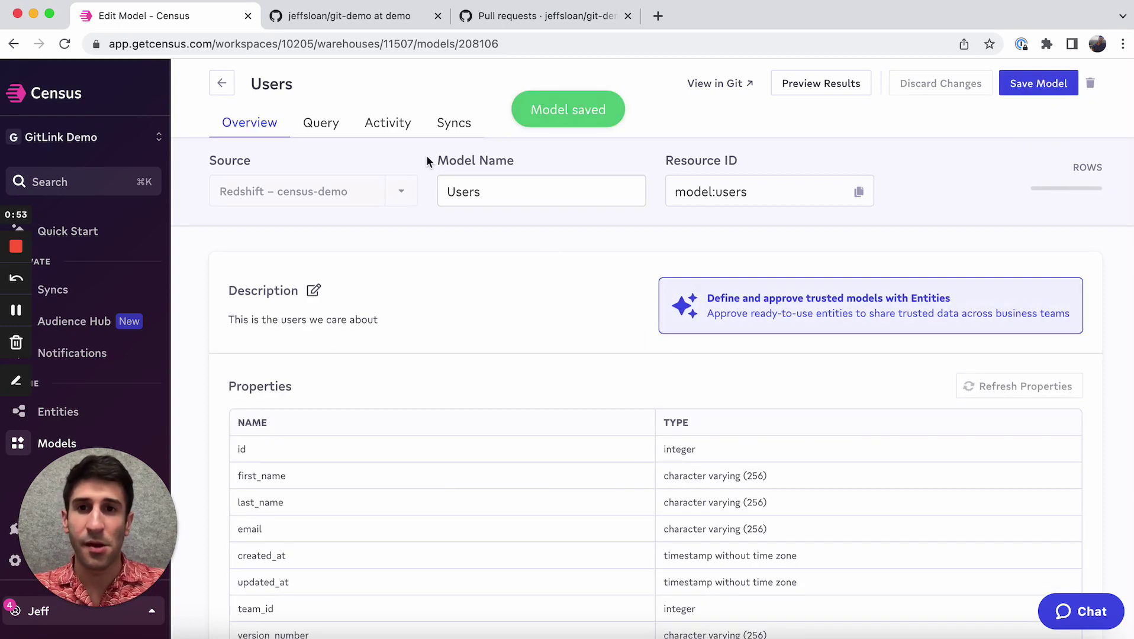
Open the GitHub commit for the description change from the Users model's activity log and examine the description line in users.yml
left_click(396, 127)
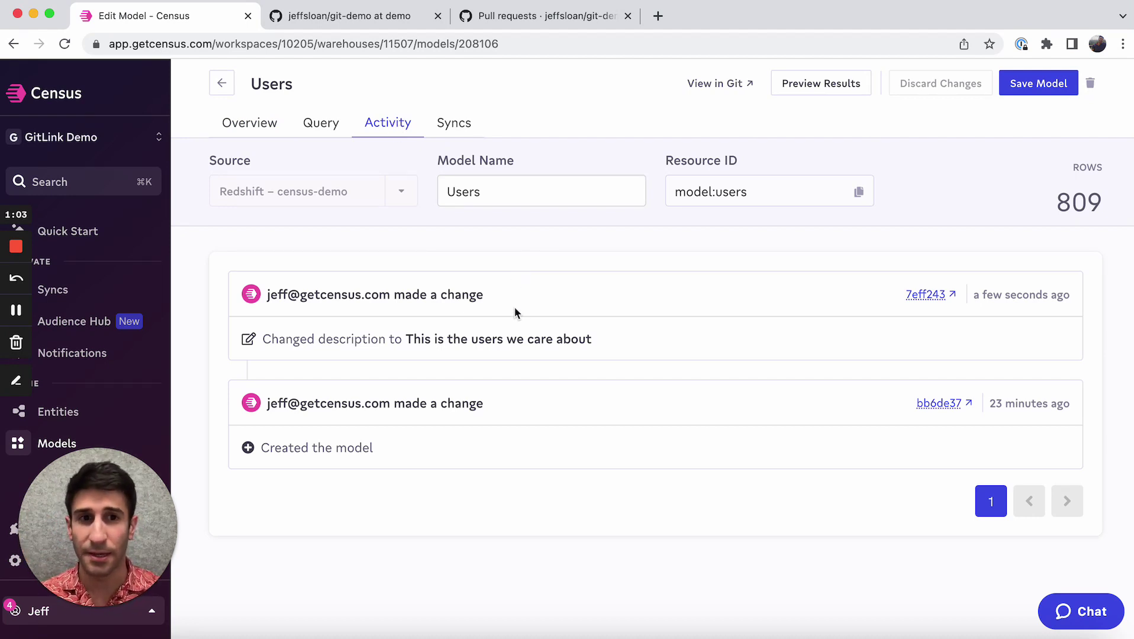
left_click(917, 296)
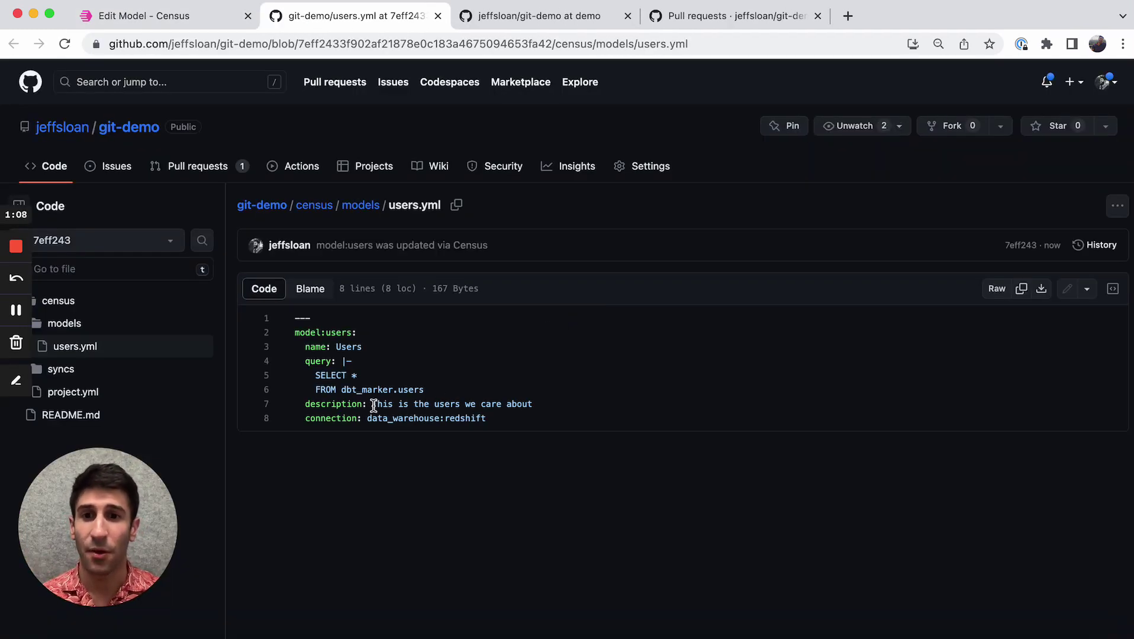
left_click_drag(367, 405, 529, 405)
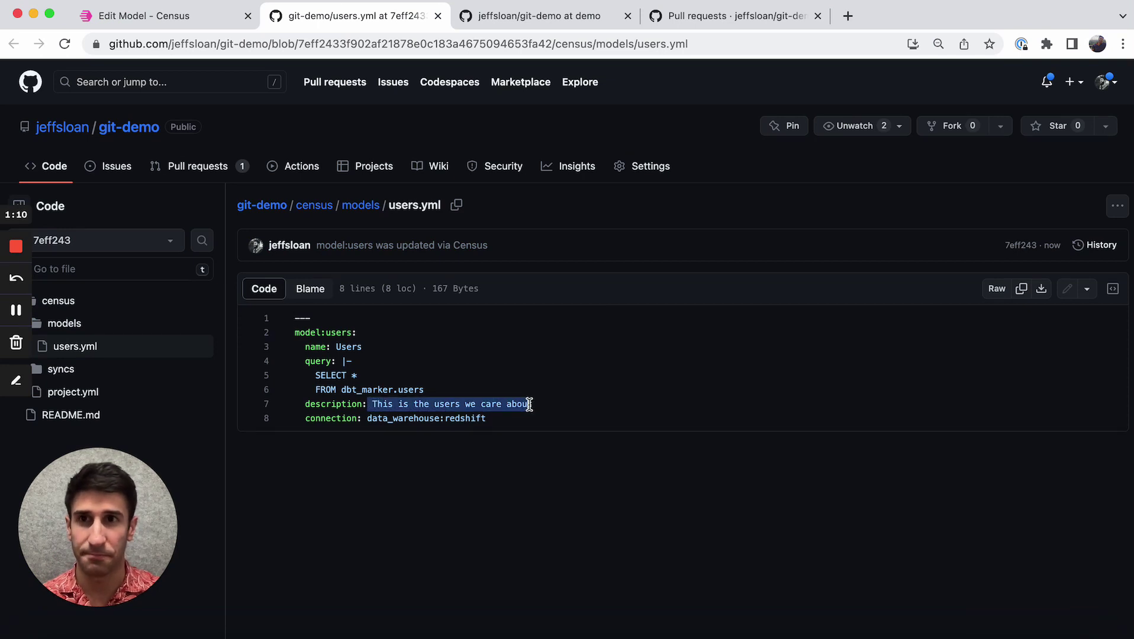
left_click(530, 404)
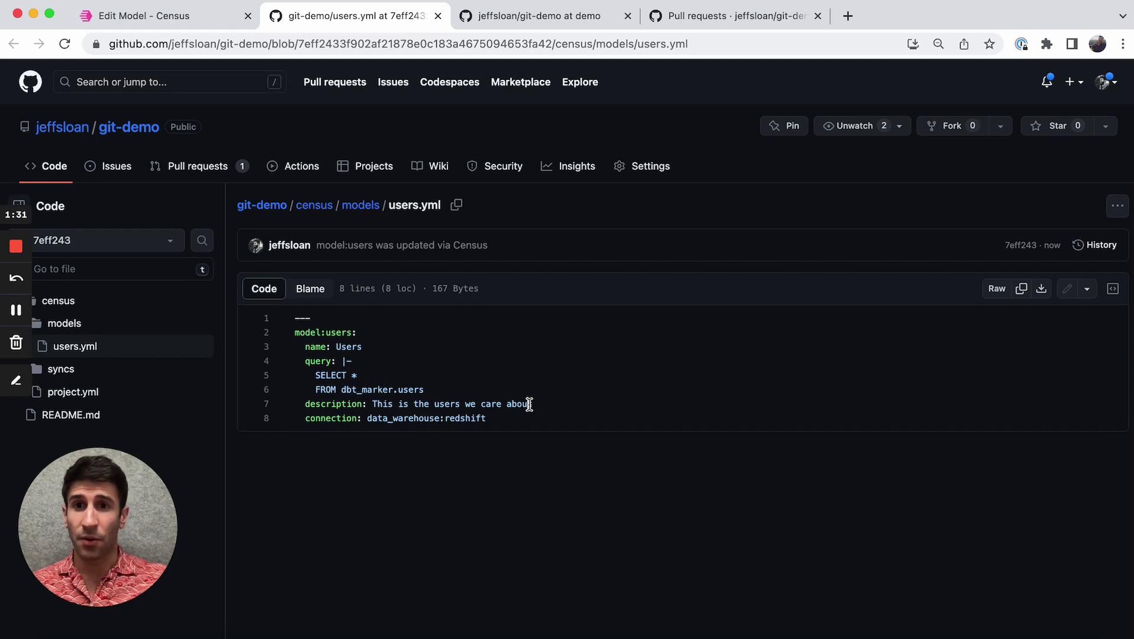
Open the "Create Business Users Model" pull request and review the query's WHERE clause in its changed file
left_click(219, 171)
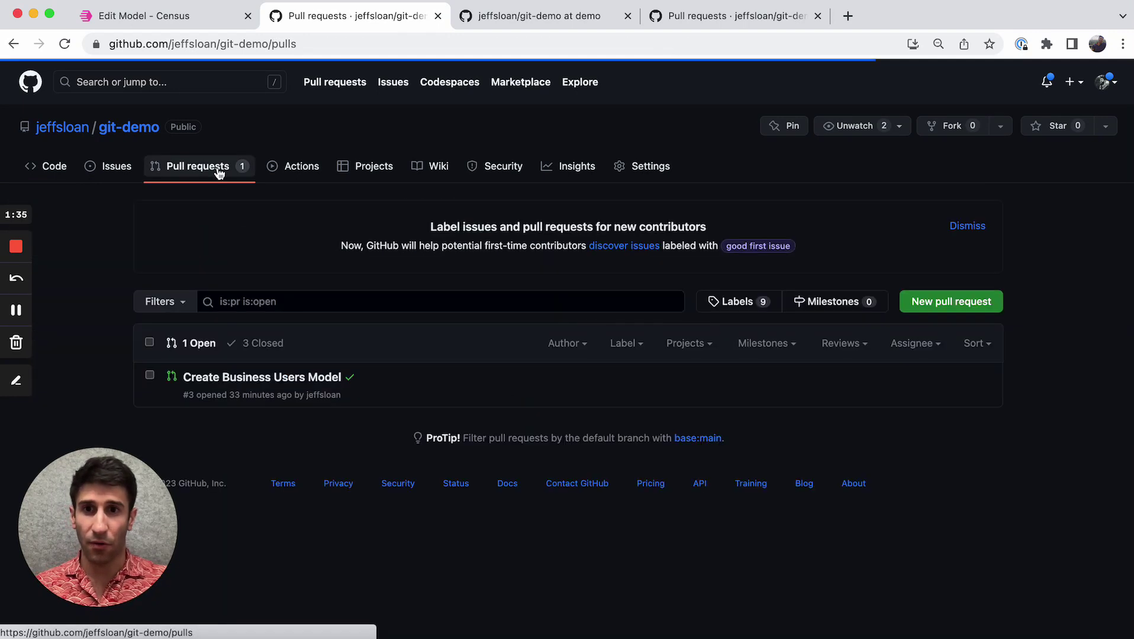
left_click(243, 378)
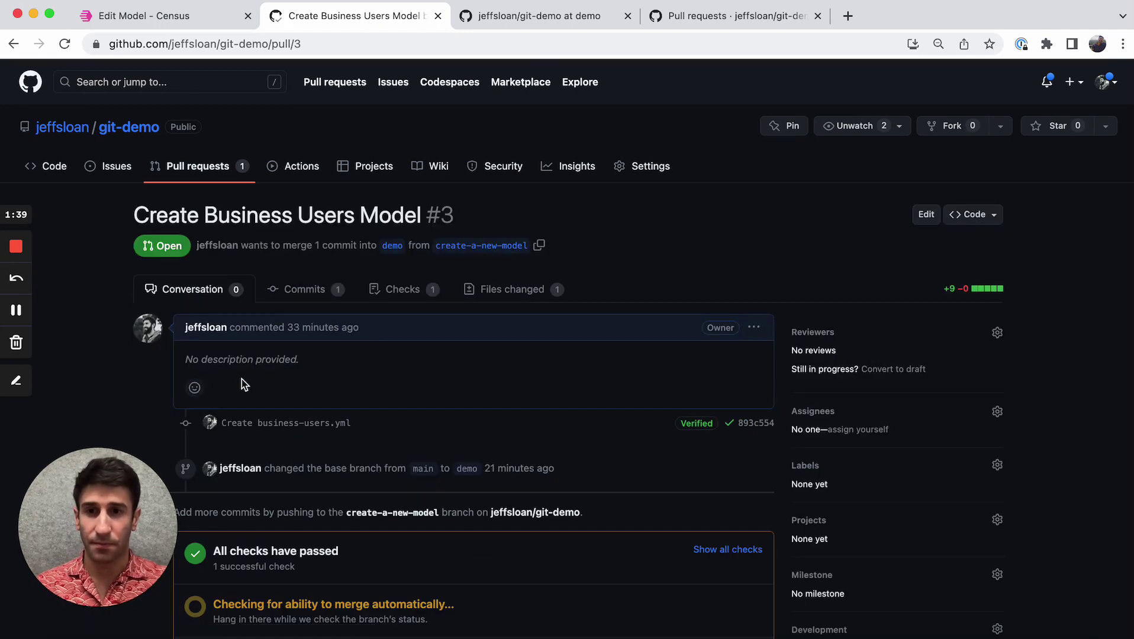
scroll(293, 317, "down", 1)
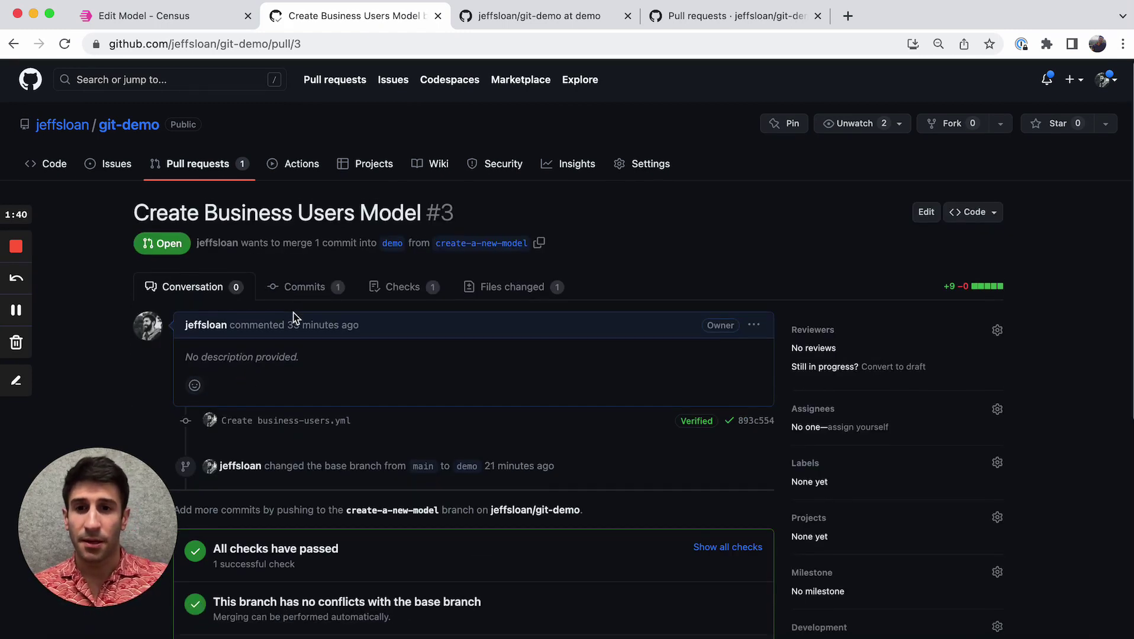
left_click(479, 283)
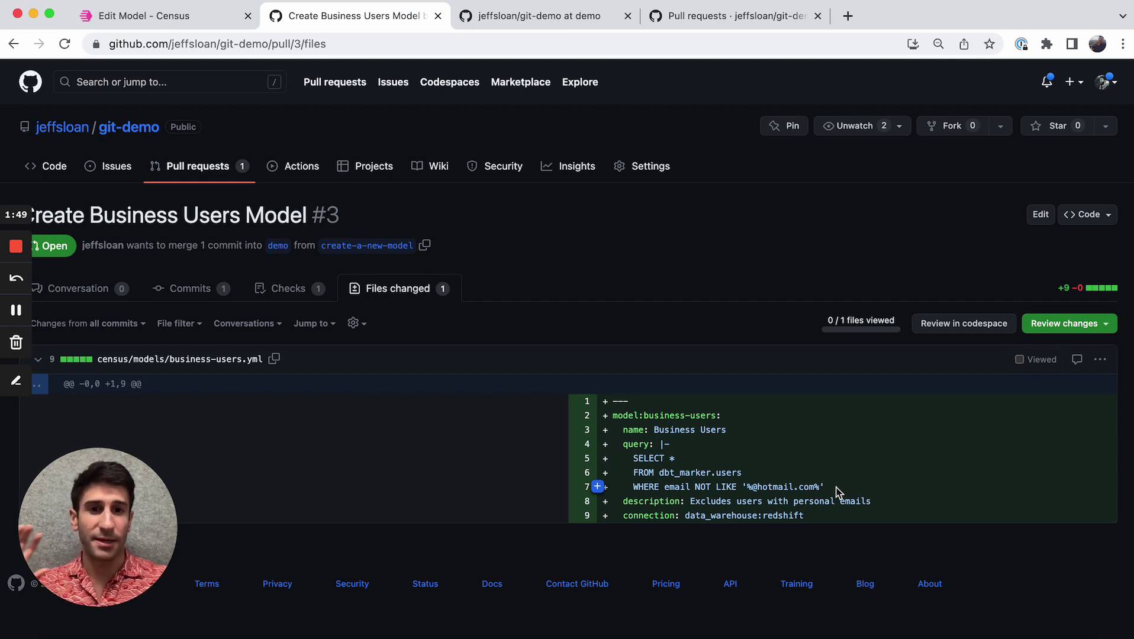
left_click_drag(829, 487, 637, 491)
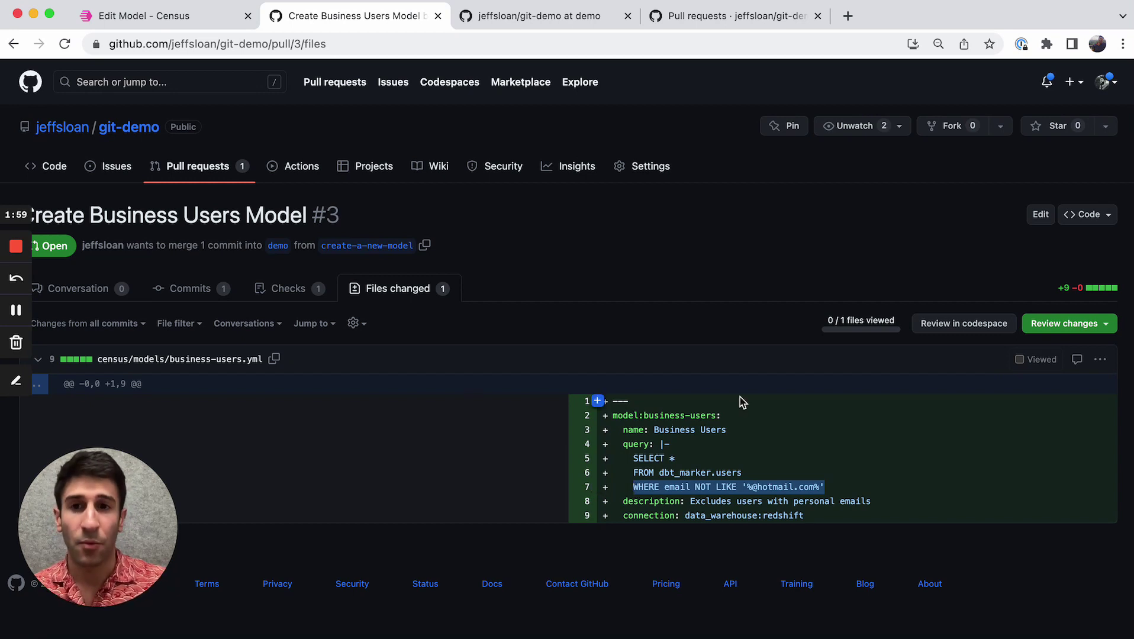
Review the Census check on the pull request for the resource changes it plans to apply
left_click(299, 288)
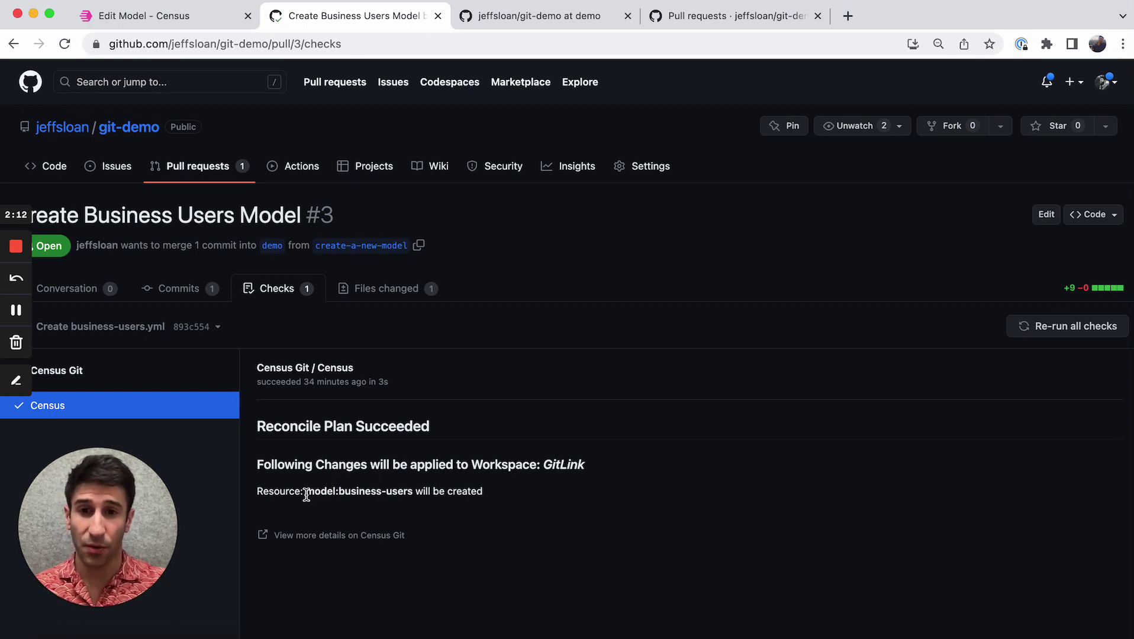
left_click_drag(306, 495, 496, 499)
left_click(496, 499)
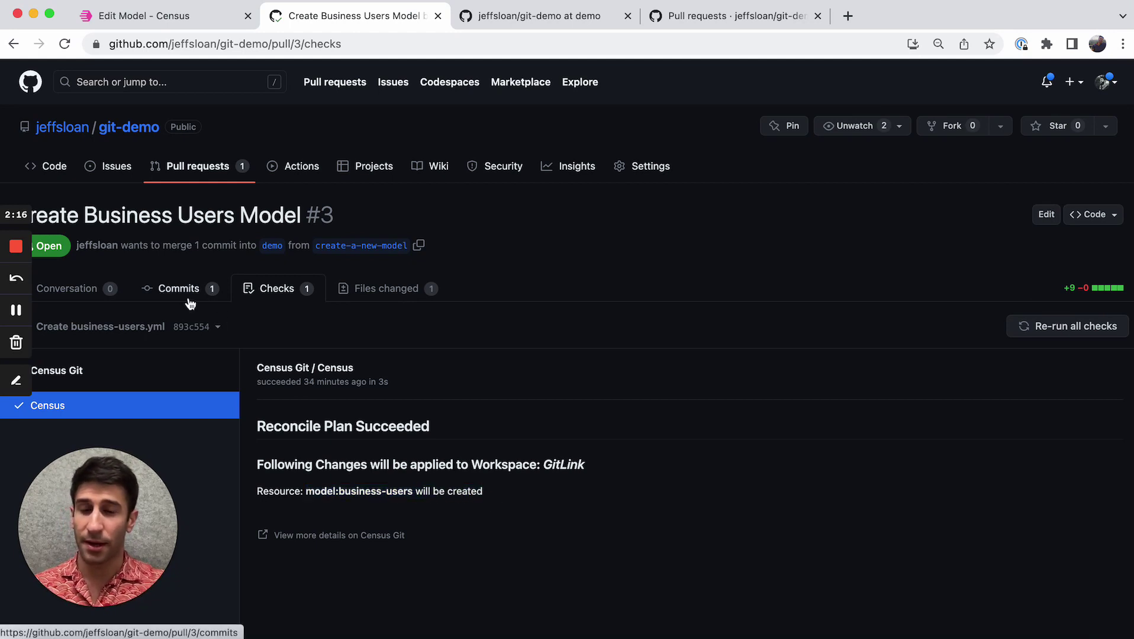
Merge the "Create Business Users Model" pull request into the demo branch and delete the create-a-new-model branch
left_click(92, 296)
scroll(314, 464, "down", 5)
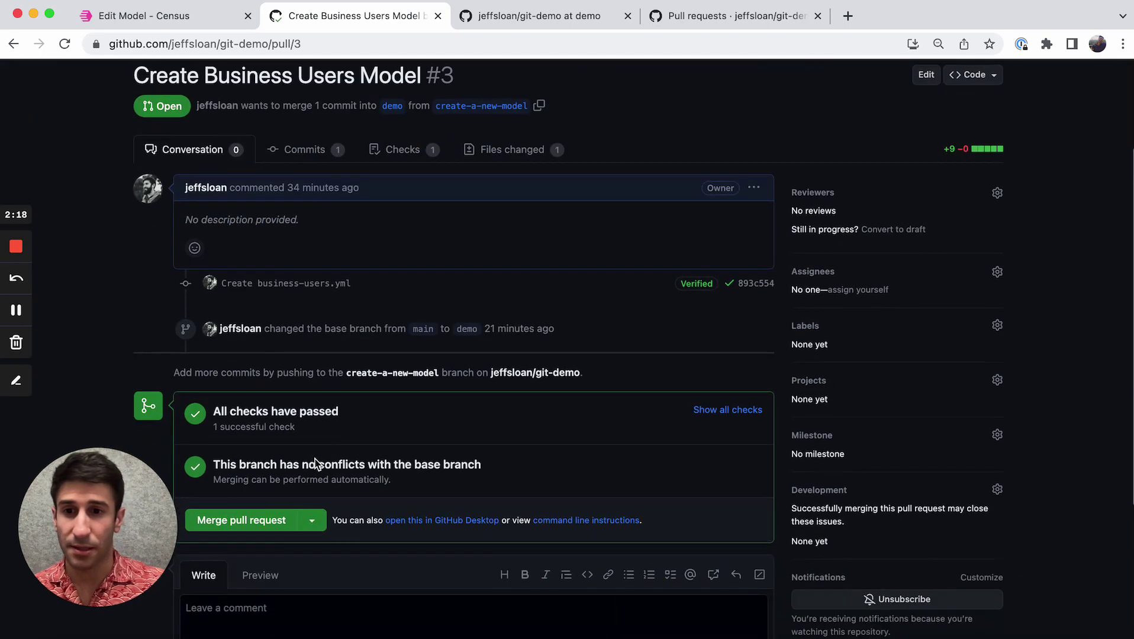
left_click(254, 508)
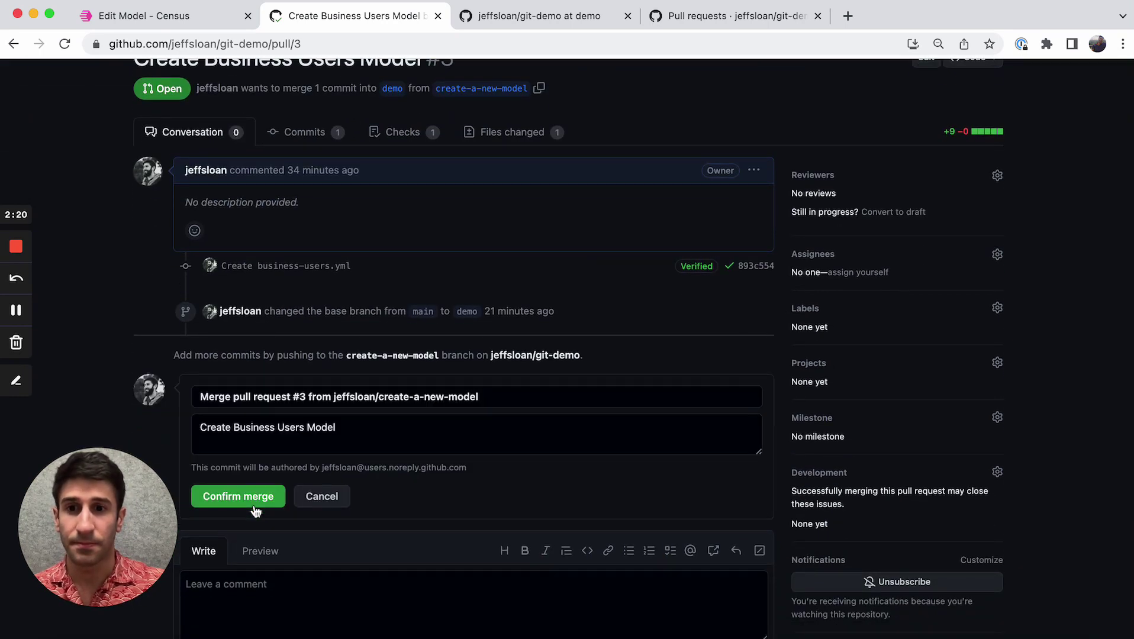
left_click(253, 498)
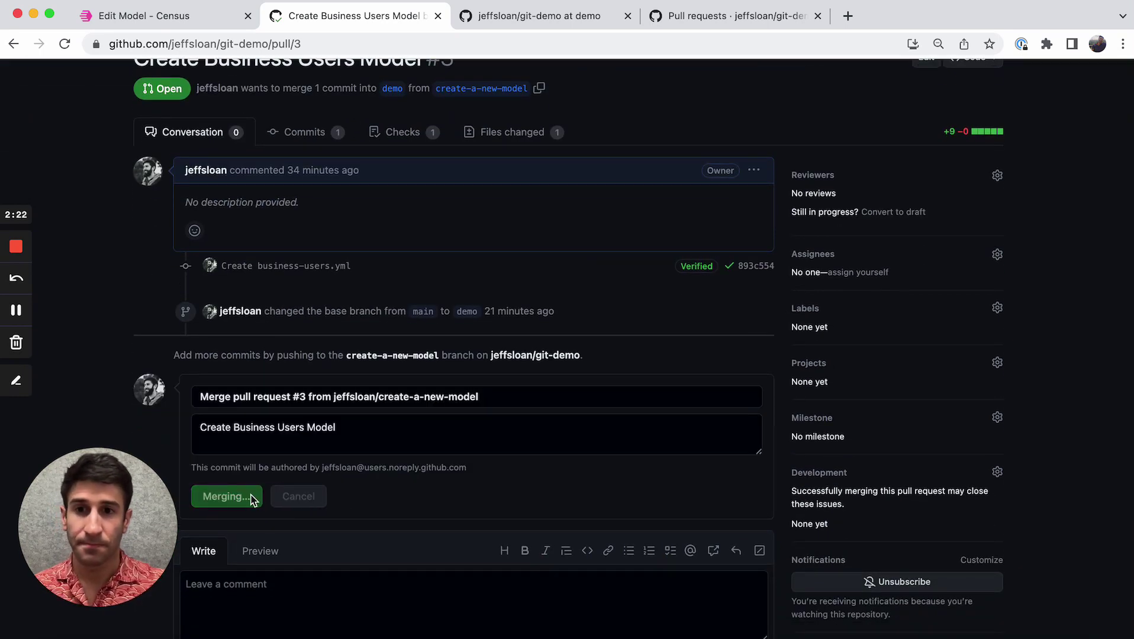
left_click(744, 432)
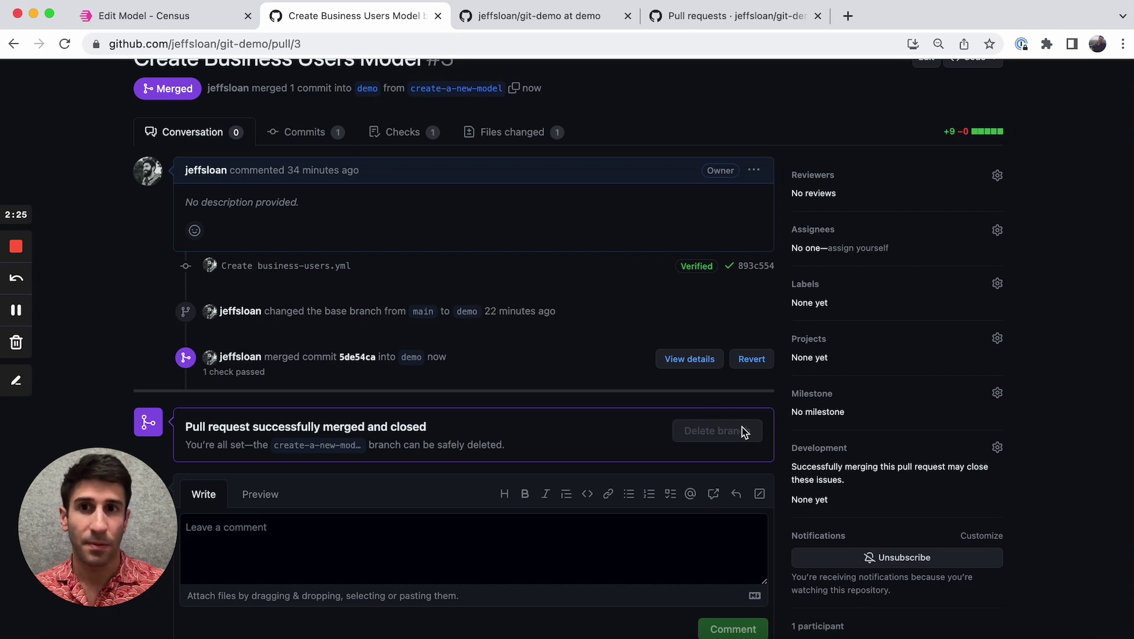
Switch to Census, open the Business Users model and view its activity log
left_click(171, 22)
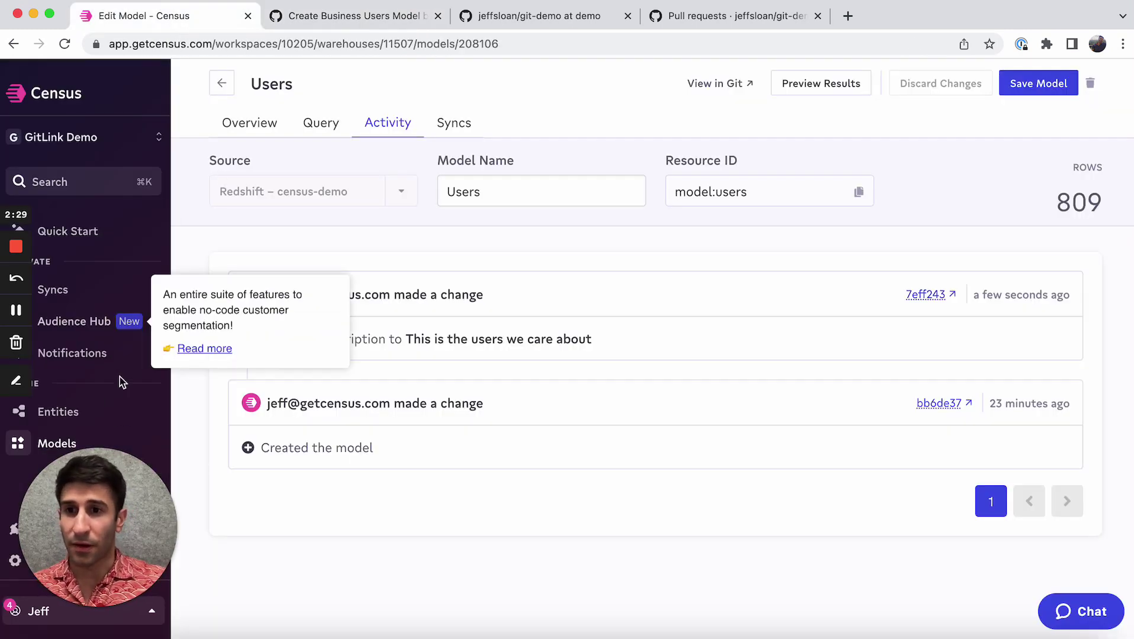
left_click(58, 445)
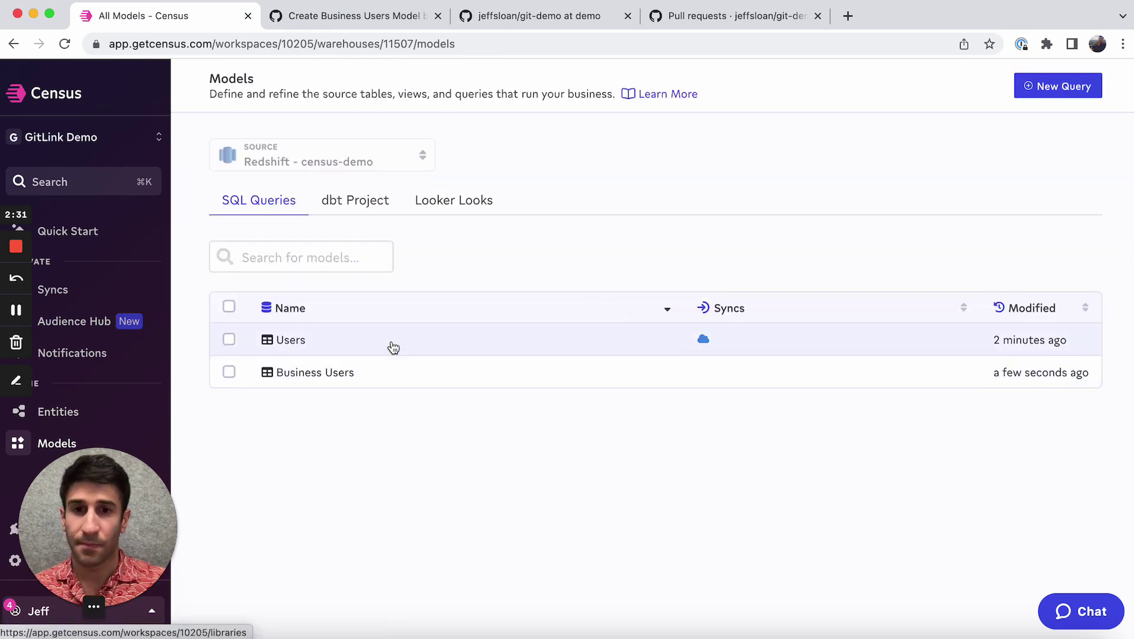
left_click(358, 376)
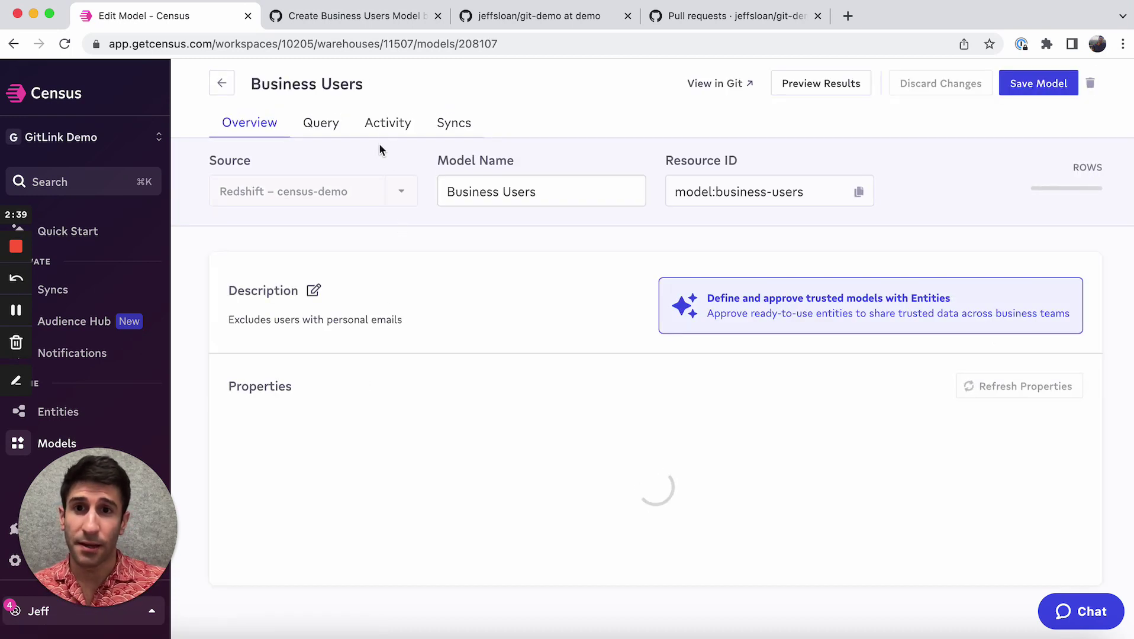
left_click(386, 136)
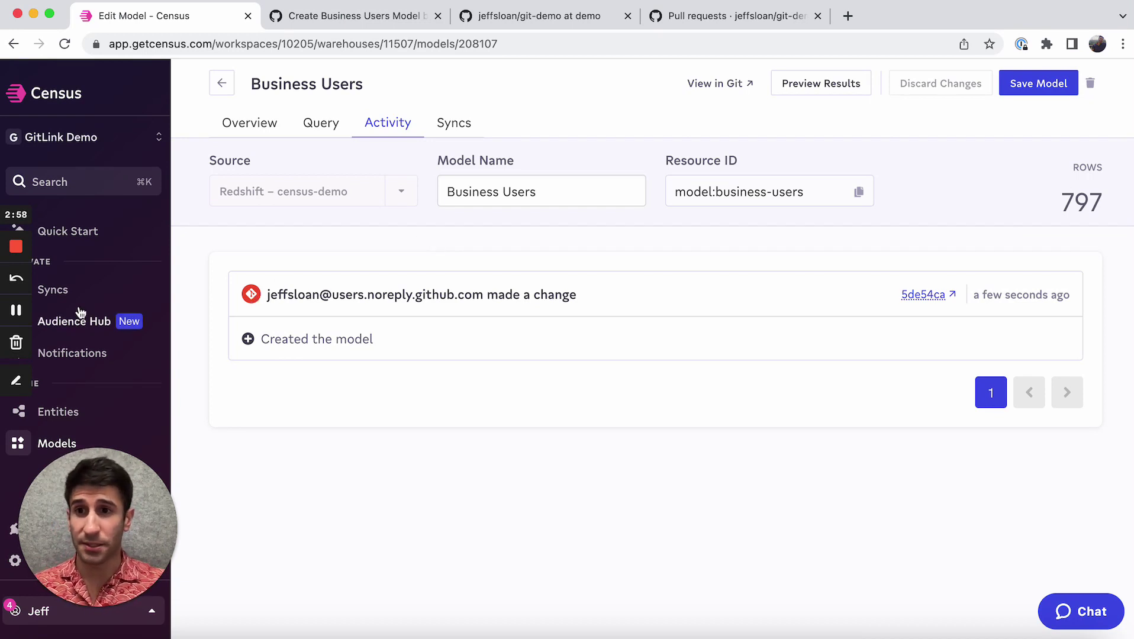
Set the label of the Users to Salesforce Contact sync to "Cool sync" in its configuration
left_click(65, 294)
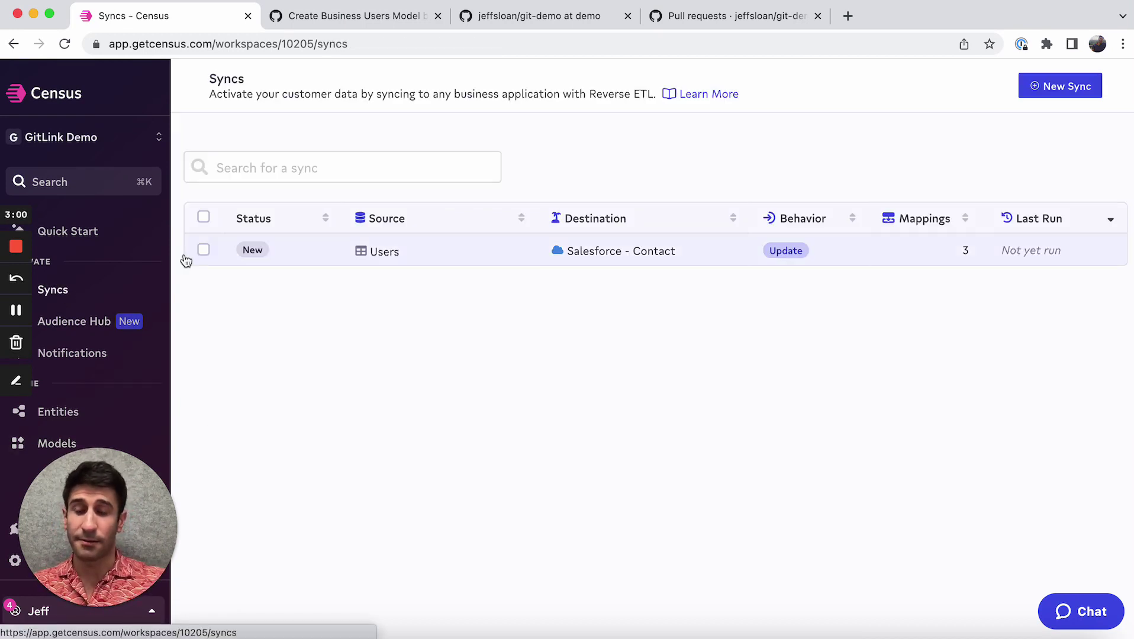
left_click(310, 255)
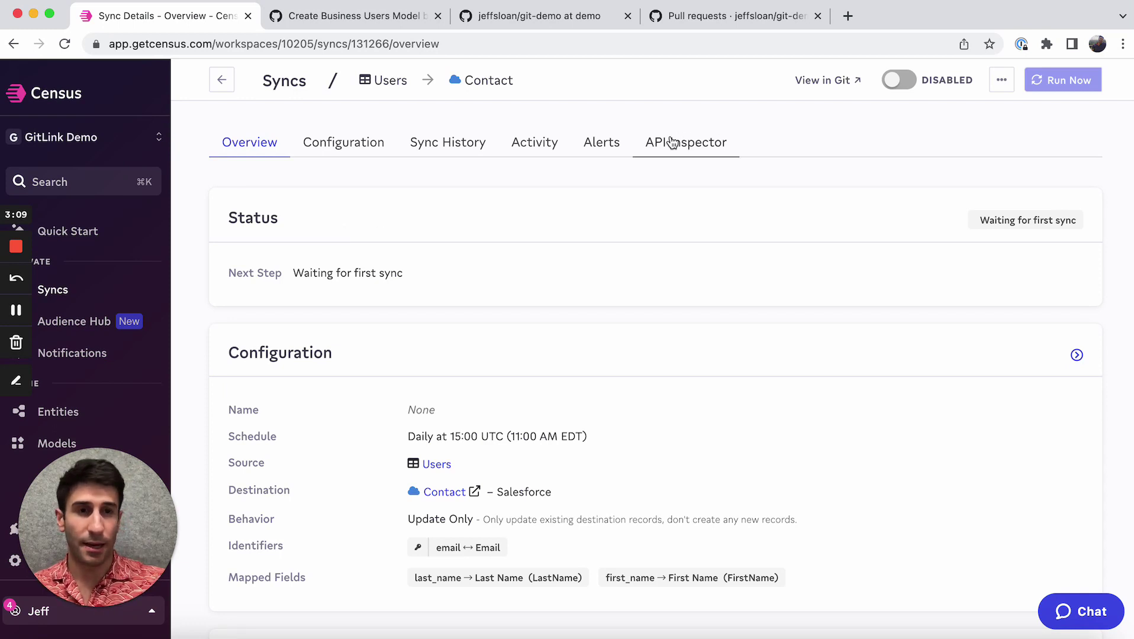
left_click(368, 156)
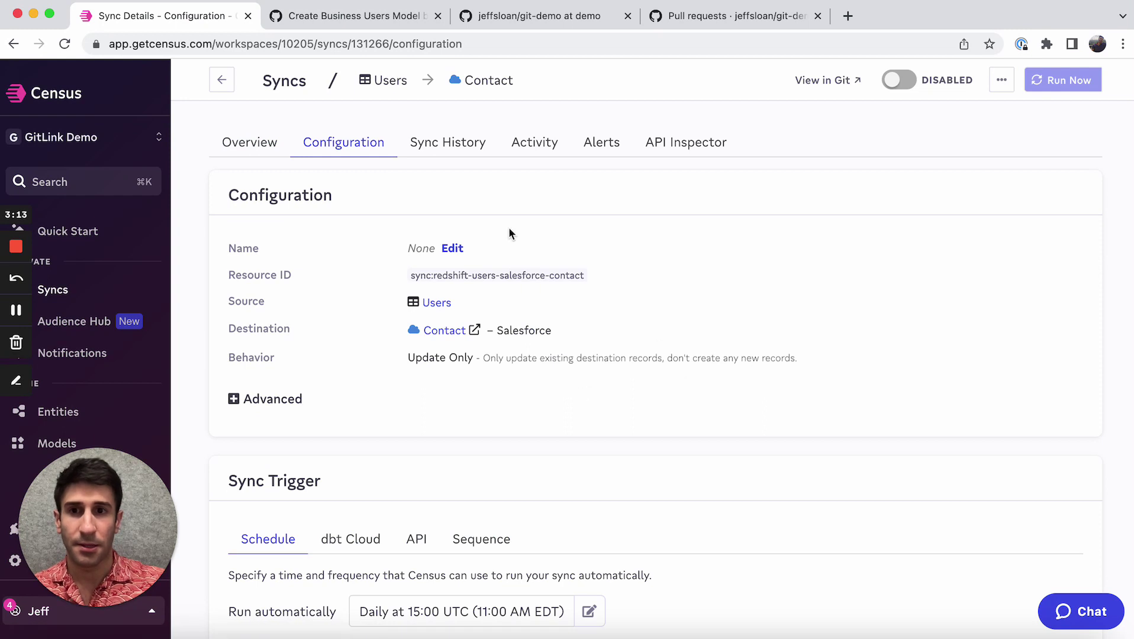
left_click(453, 248)
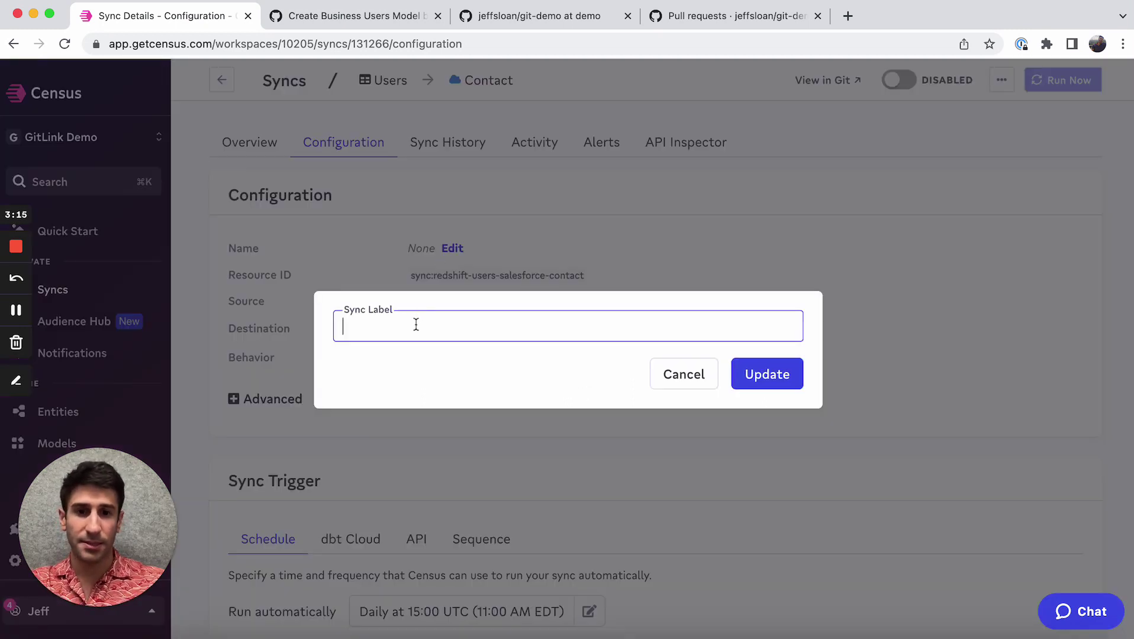
type("Cool s")
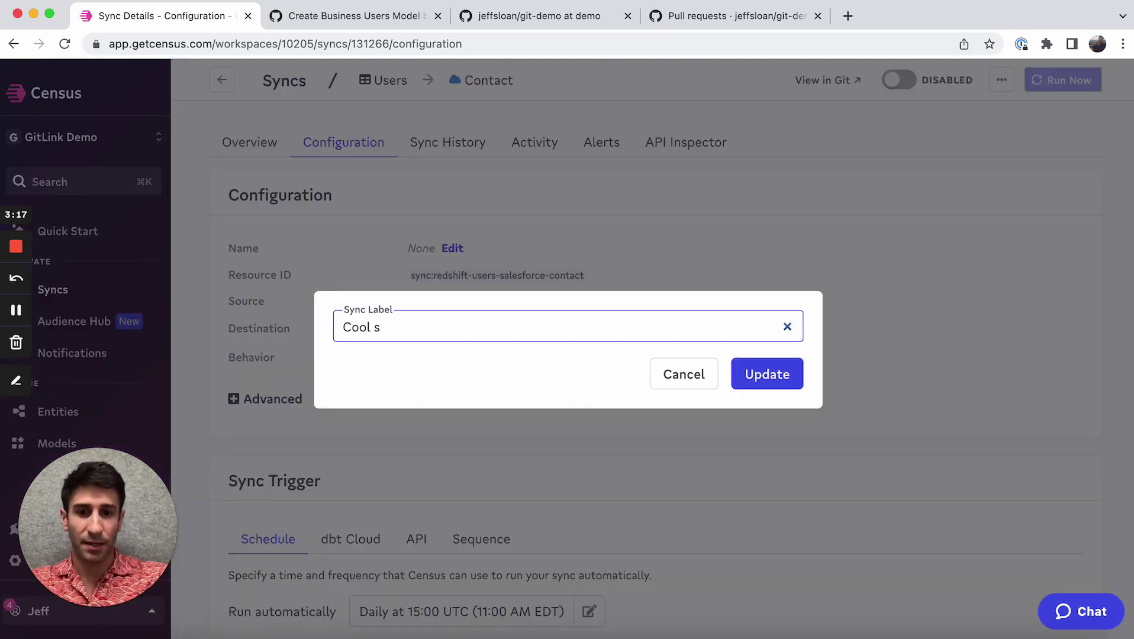
type("ync")
left_click(766, 374)
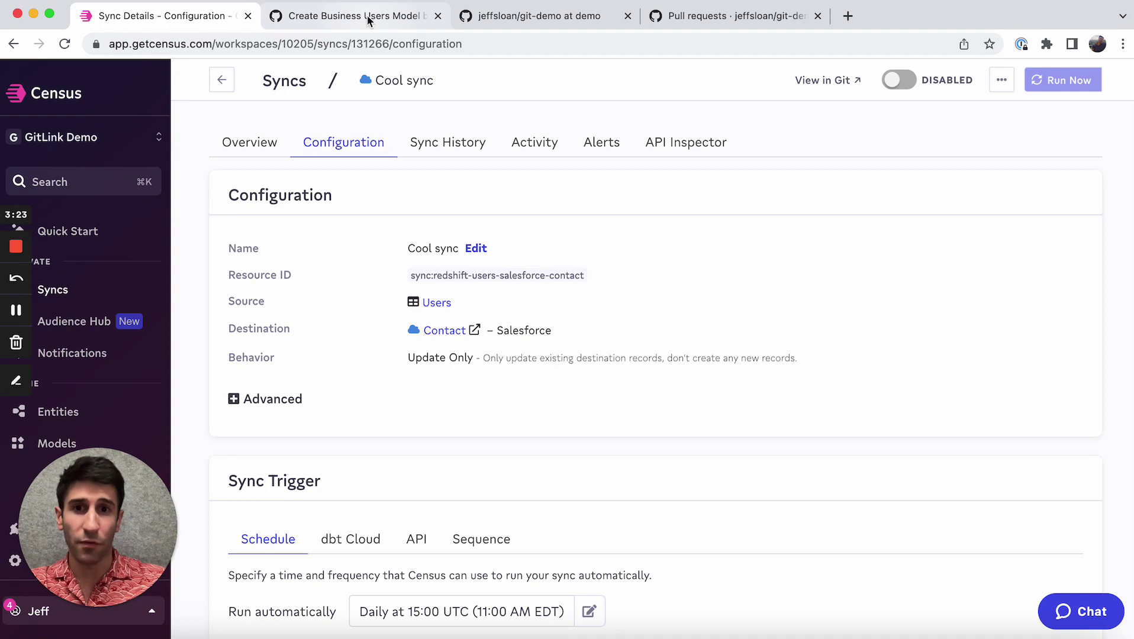
Open the GitHub commit for the label change from the sync's activity log, view its YAML file and return to Census
left_click(534, 142)
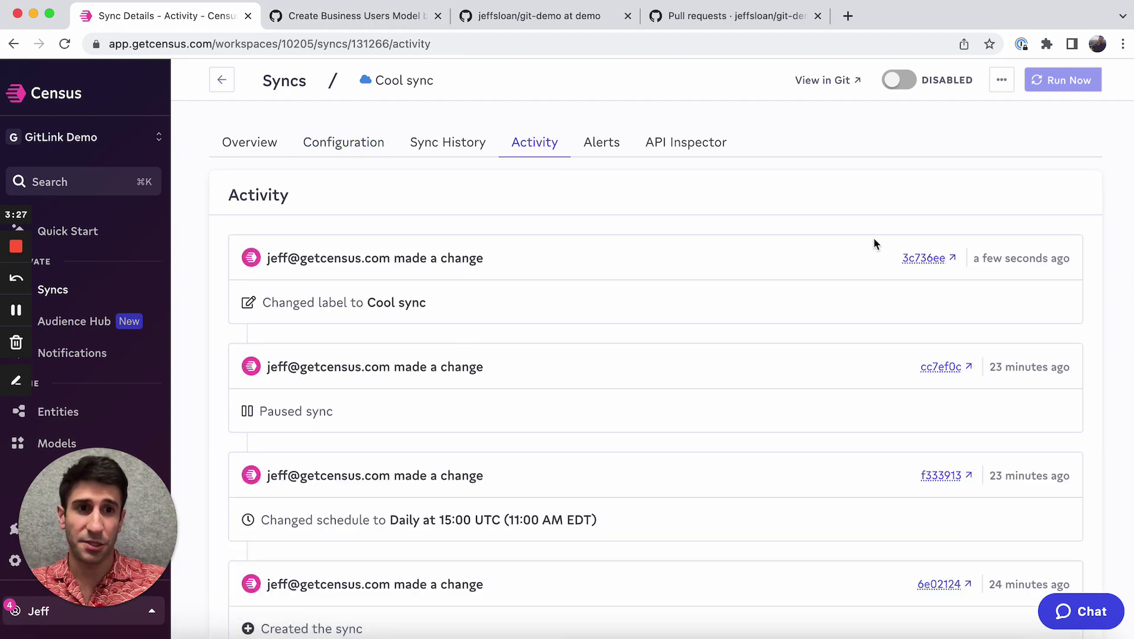
left_click(924, 258)
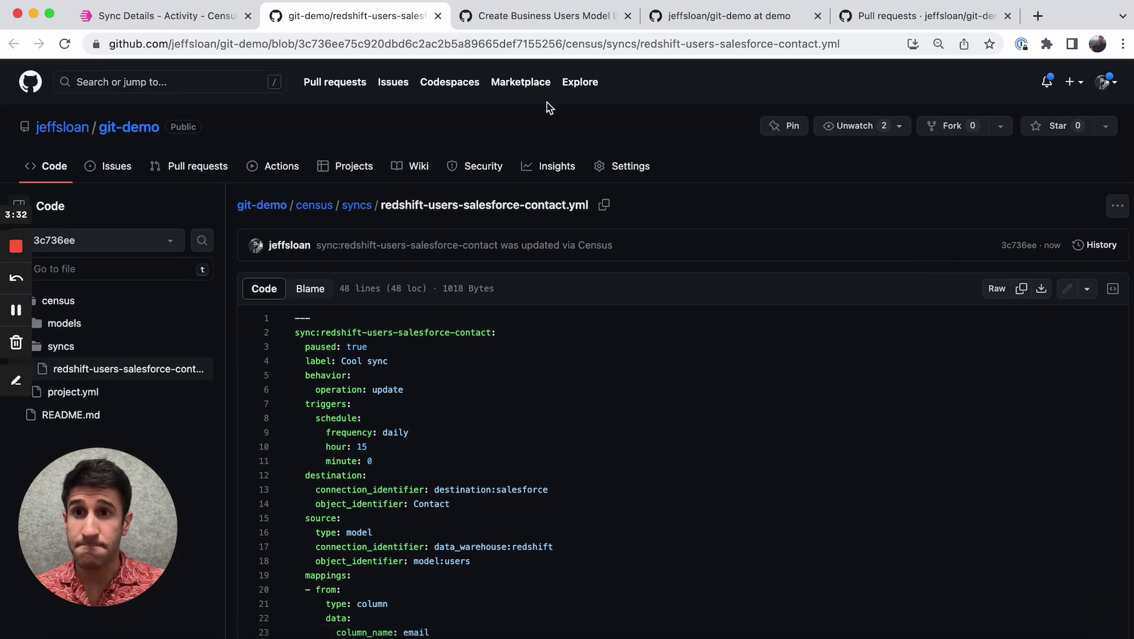
left_click(189, 16)
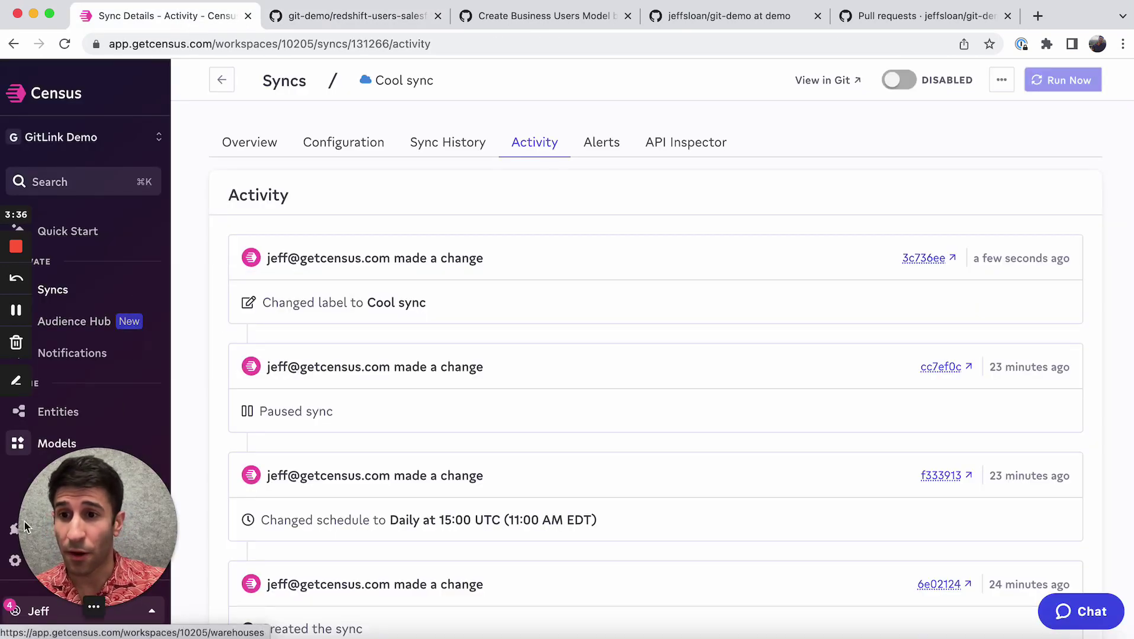
Open the Git Repository Tracking history from the workspace's integration settings
left_click(14, 562)
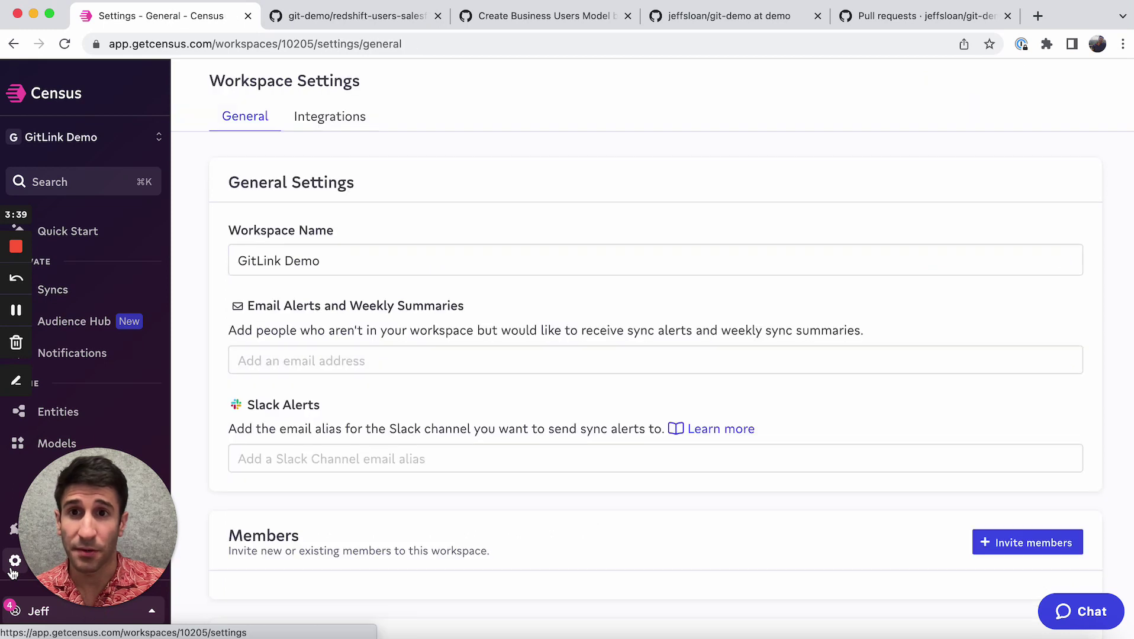
left_click(324, 119)
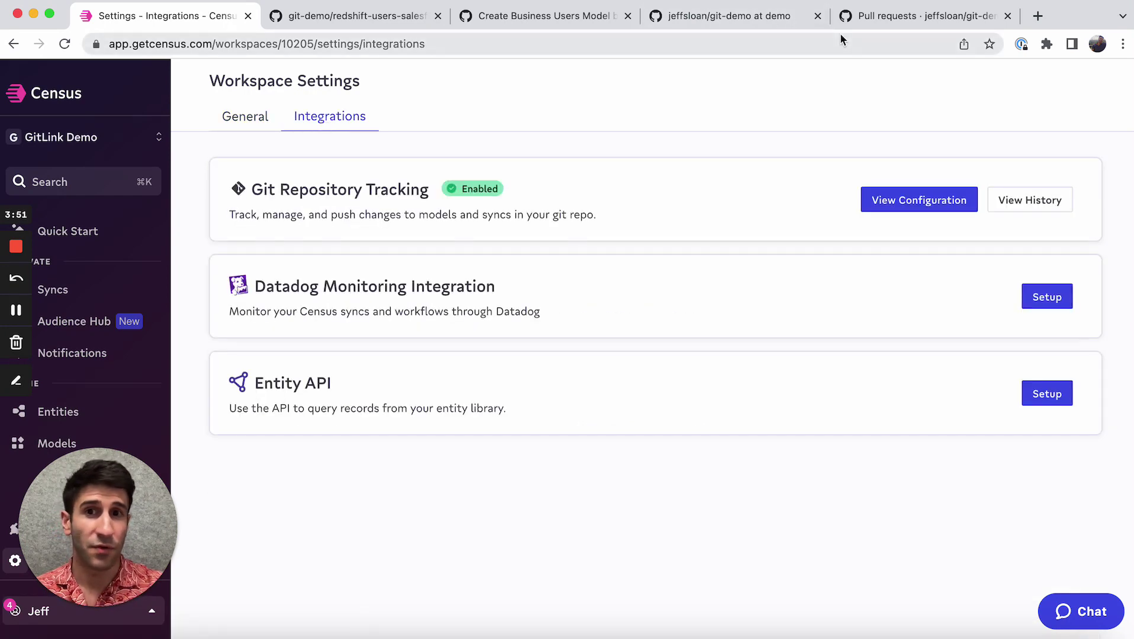
left_click(1033, 201)
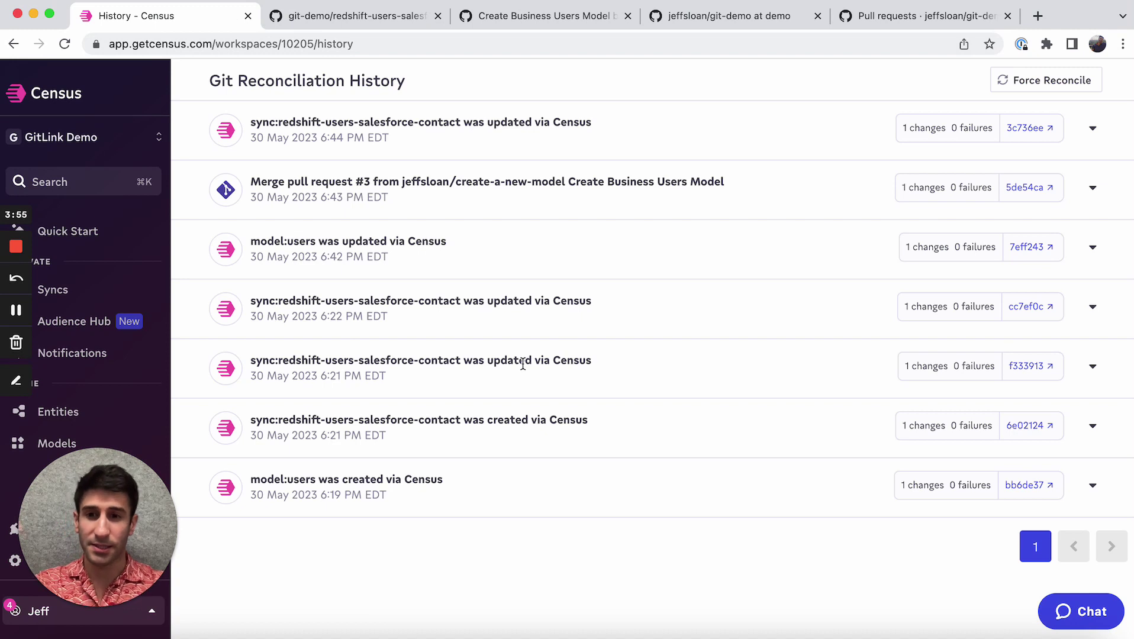